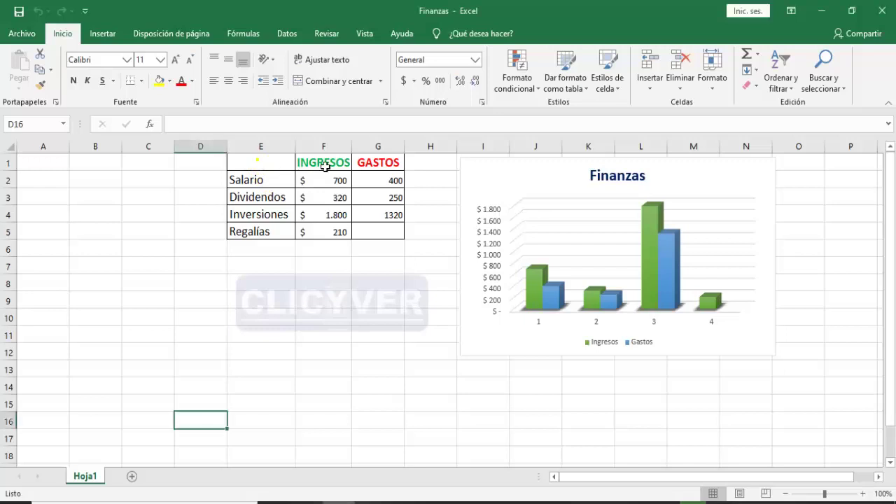
- Select parts of the expense table, then change the Salario expense in G2 to 500
{"action": "mouse_move", "coordinate": [264, 165]}
{"action": "left_mouse_down"}
{"action": "mouse_move", "coordinate": [369, 184]}
{"action": "mouse_move", "coordinate": [382, 226]}
{"action": "left_mouse_up"}
{"action": "left_click", "coordinate": [427, 241]}
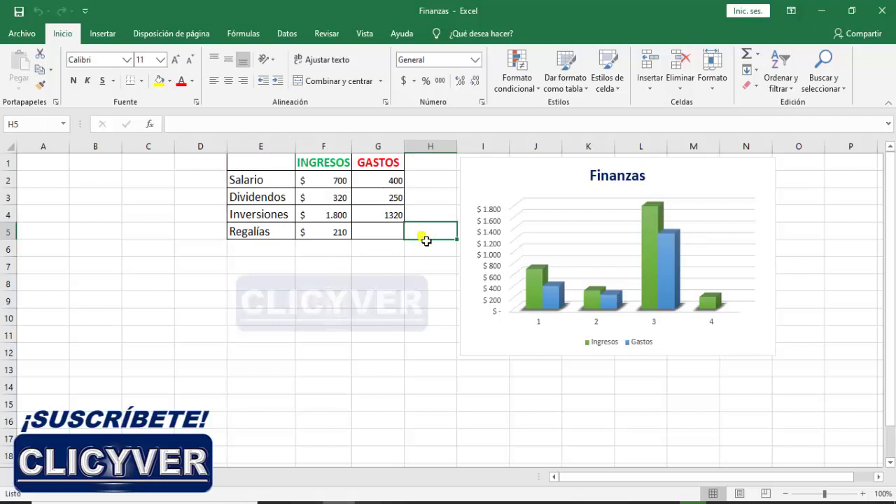
{"action": "left_click_drag", "start_coordinate": [287, 180], "coordinate": [400, 231]}
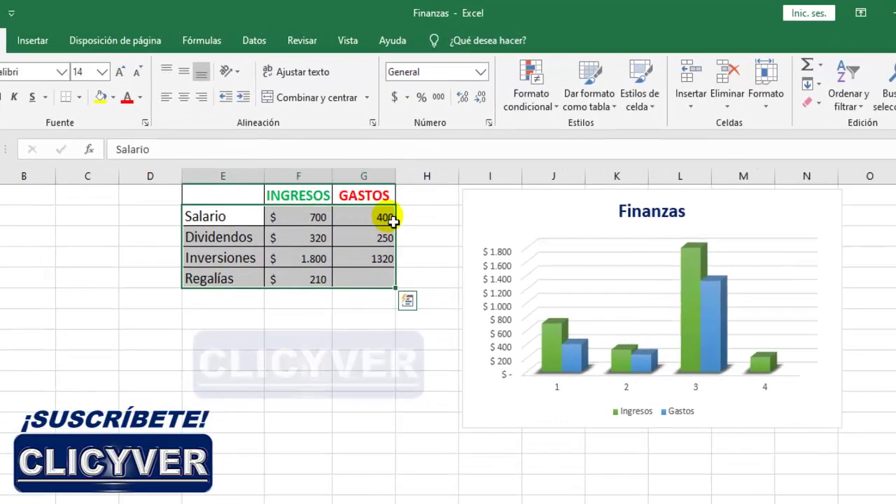
{"action": "left_click", "coordinate": [395, 180]}
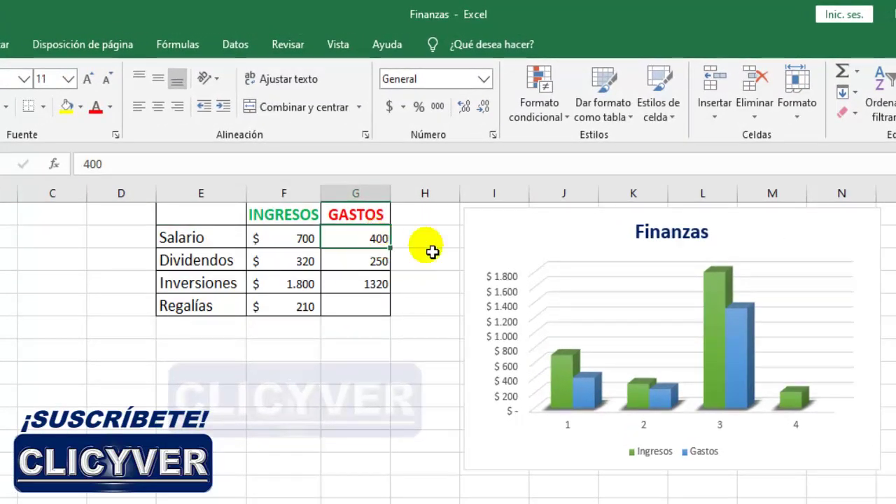
{"action": "type", "text": "500"}
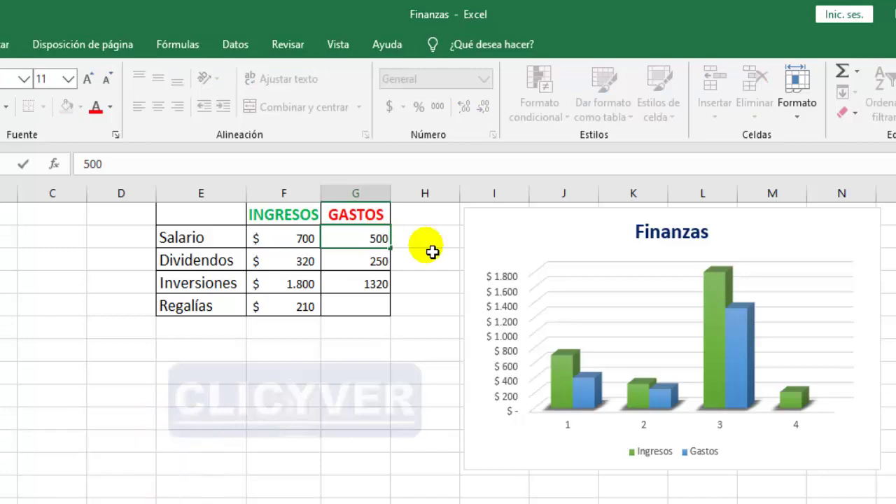
{"action": "key", "text": "Return"}
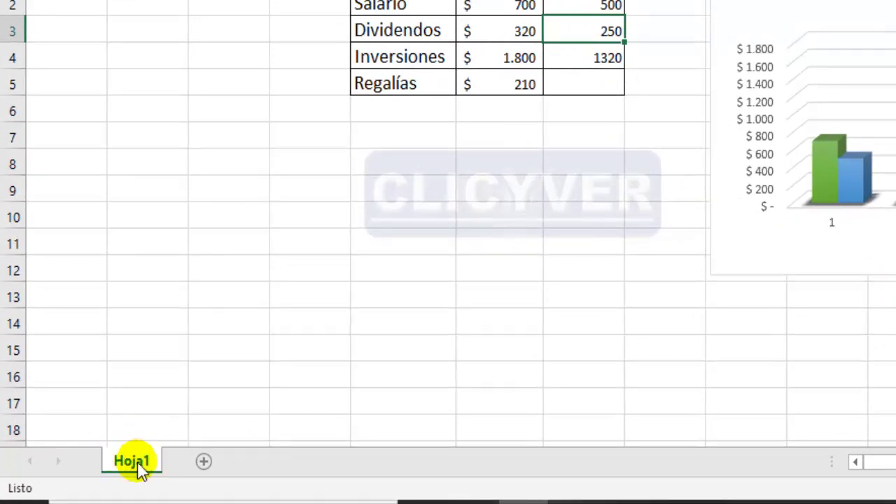
- Protect sheet Hoja1 via Proteger hoja, entering the sheet password and confirming it
{"action": "right_click", "coordinate": [149, 463]}
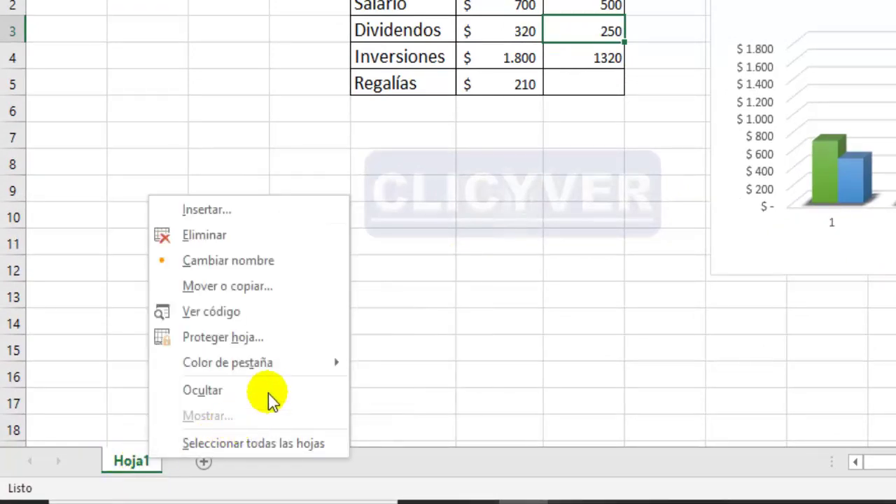
{"action": "left_click", "coordinate": [268, 339]}
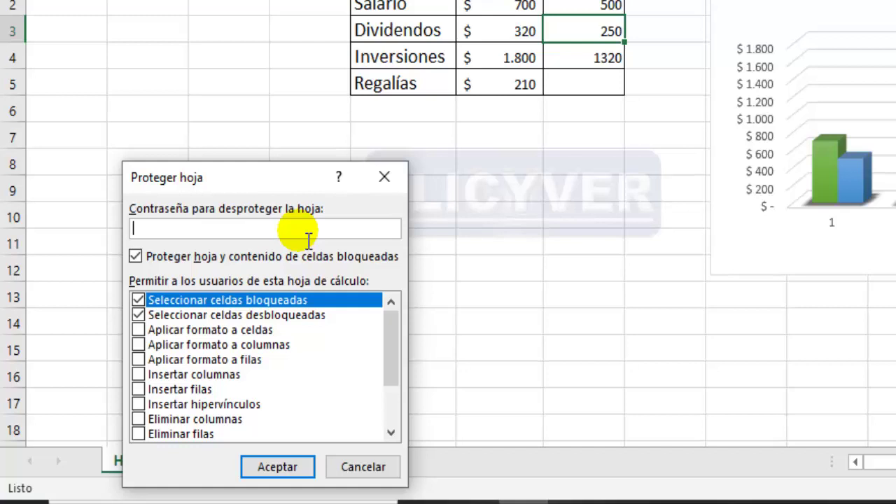
{"action": "left_click", "coordinate": [293, 472]}
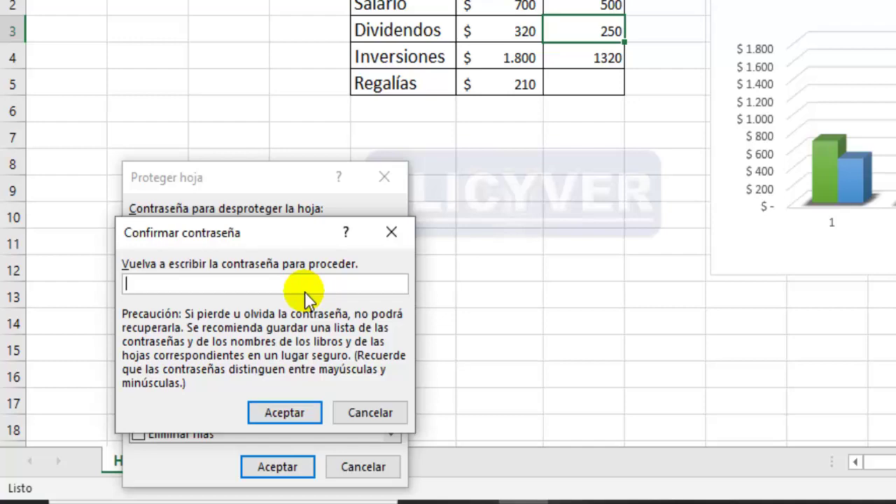
{"action": "left_click", "coordinate": [290, 413]}
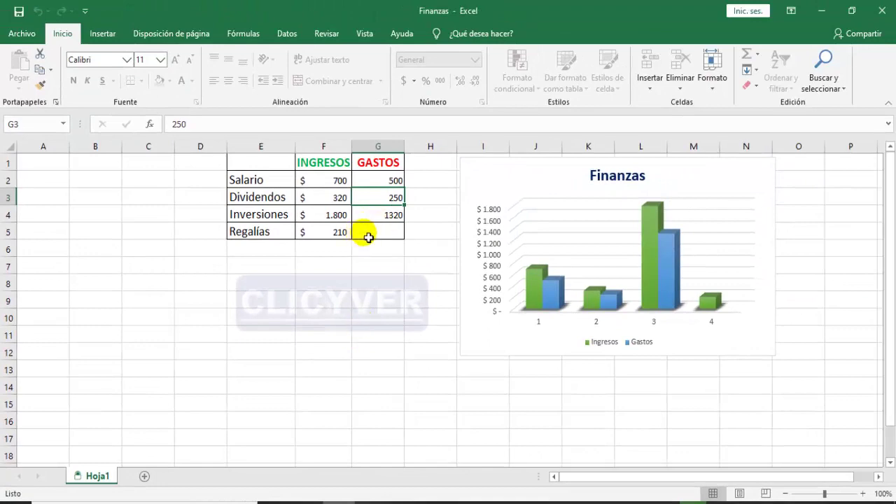
{"action": "left_click", "coordinate": [386, 218]}
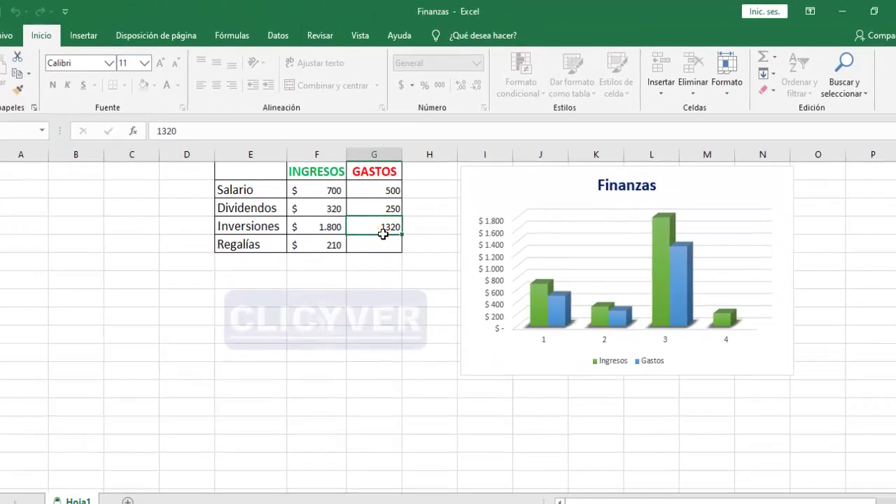
{"action": "left_click", "coordinate": [370, 231]}
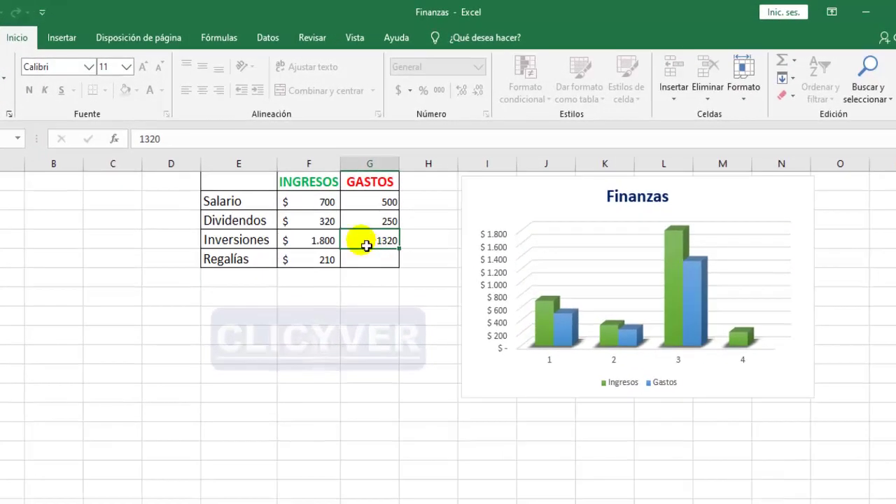
{"action": "double_click", "coordinate": [366, 245]}
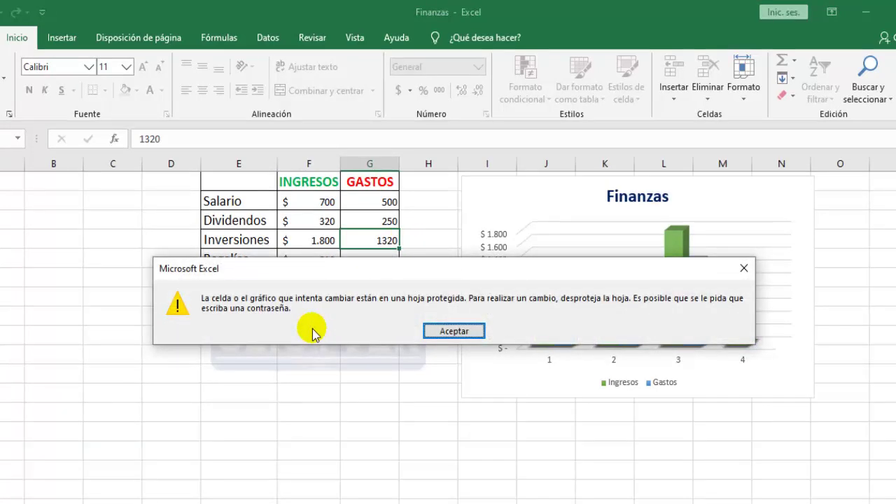
{"action": "left_click", "coordinate": [429, 329]}
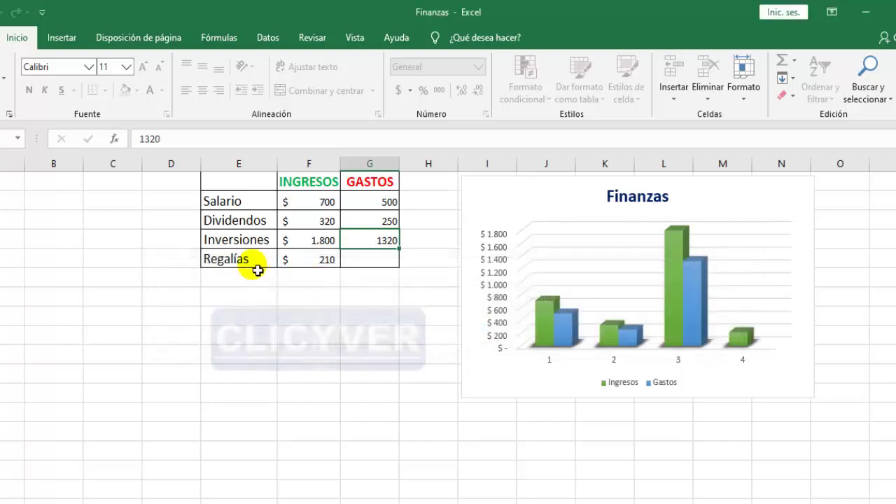
{"action": "left_click", "coordinate": [257, 269]}
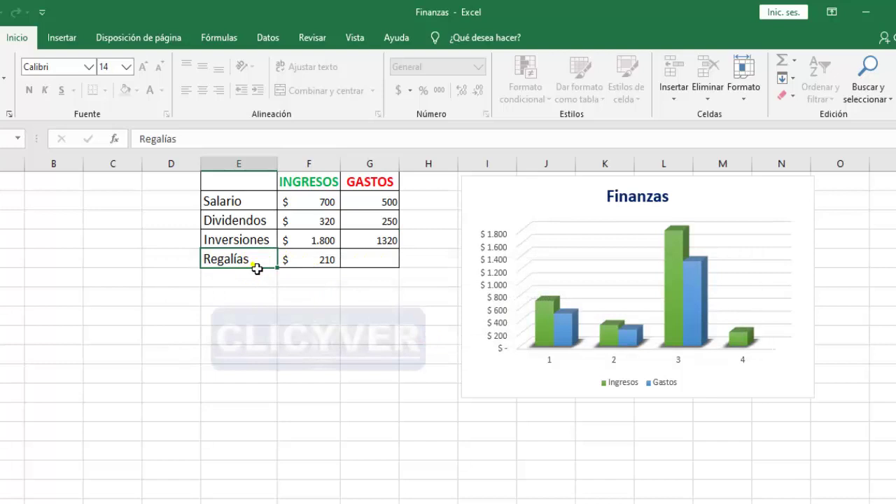
{"action": "double_click", "coordinate": [257, 269]}
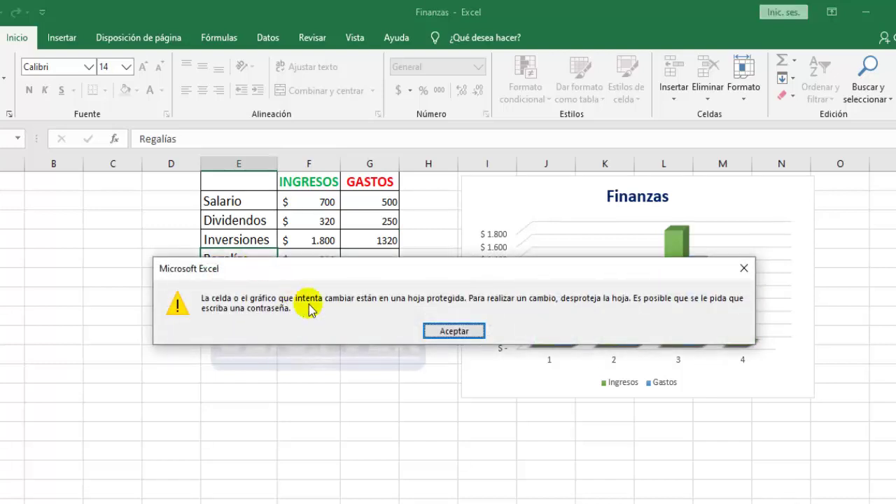
{"action": "left_click", "coordinate": [448, 333]}
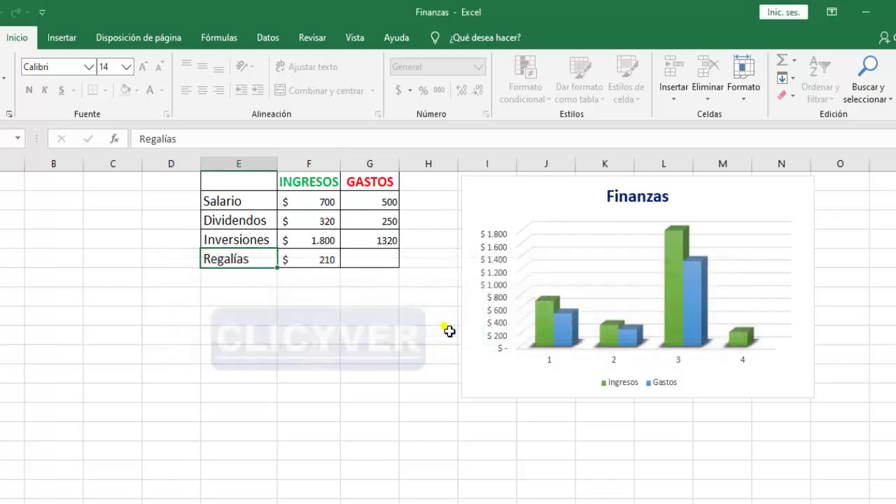
{"action": "left_click", "coordinate": [595, 304]}
{"action": "left_click", "coordinate": [697, 273]}
{"action": "left_click", "coordinate": [591, 285]}
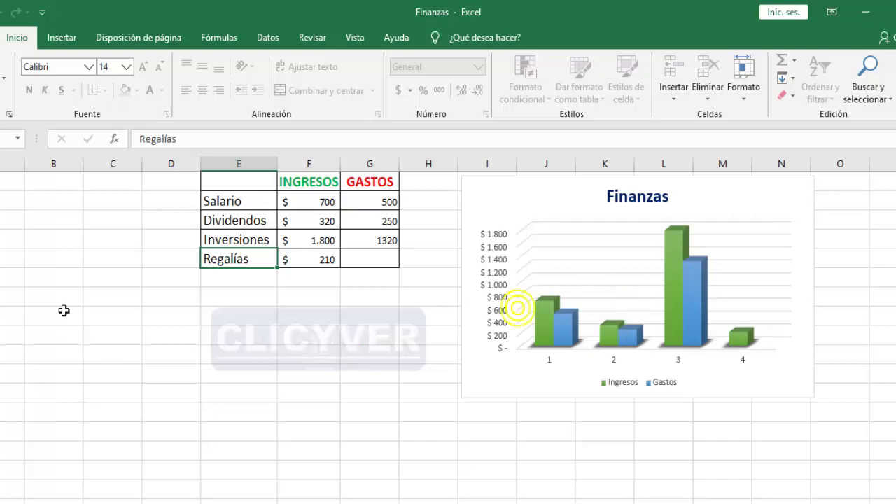
{"action": "left_click", "coordinate": [64, 286]}
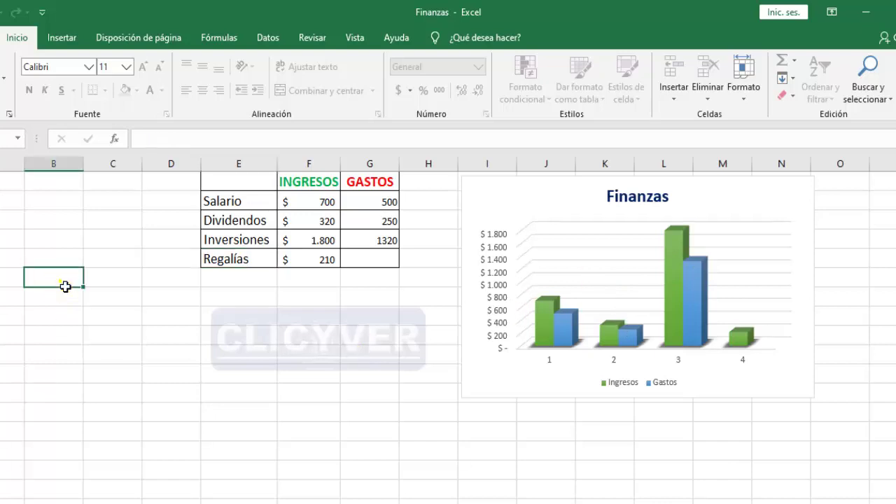
{"action": "double_click", "coordinate": [60, 285]}
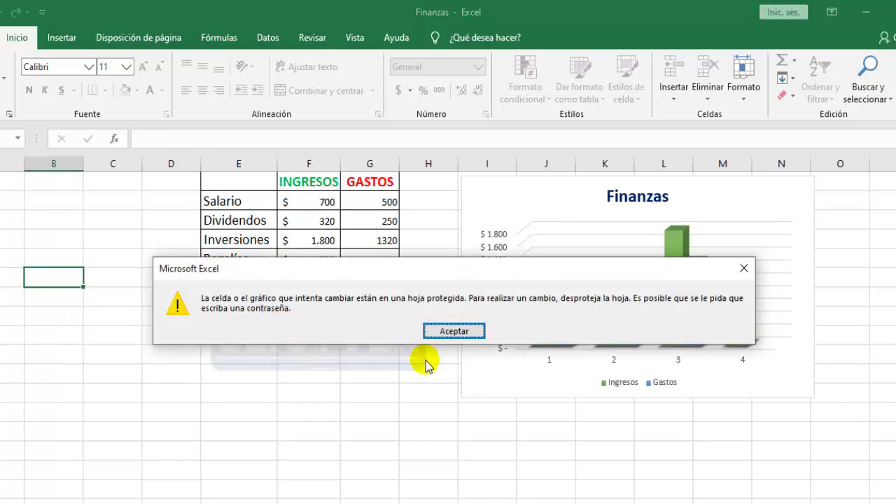
{"action": "left_click", "coordinate": [461, 334]}
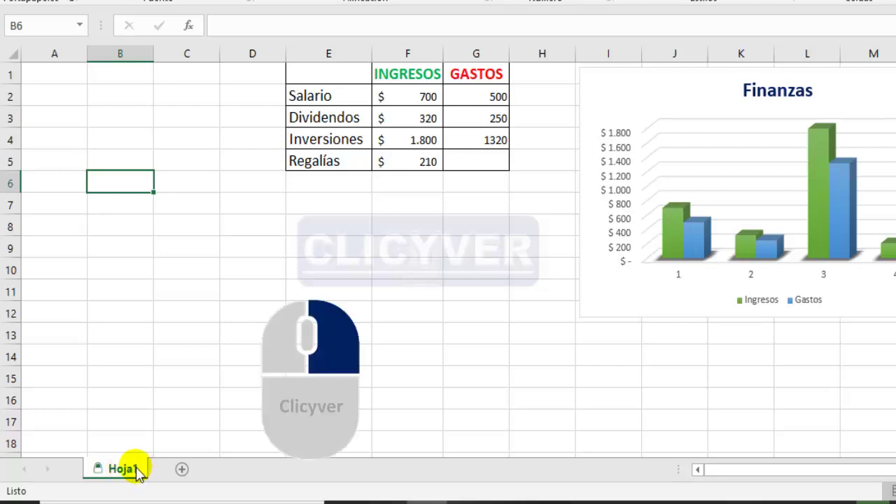
- Unprotect sheet Hoja1 via Desproteger hoja, entering the sheet's password
{"action": "right_click", "coordinate": [138, 472]}
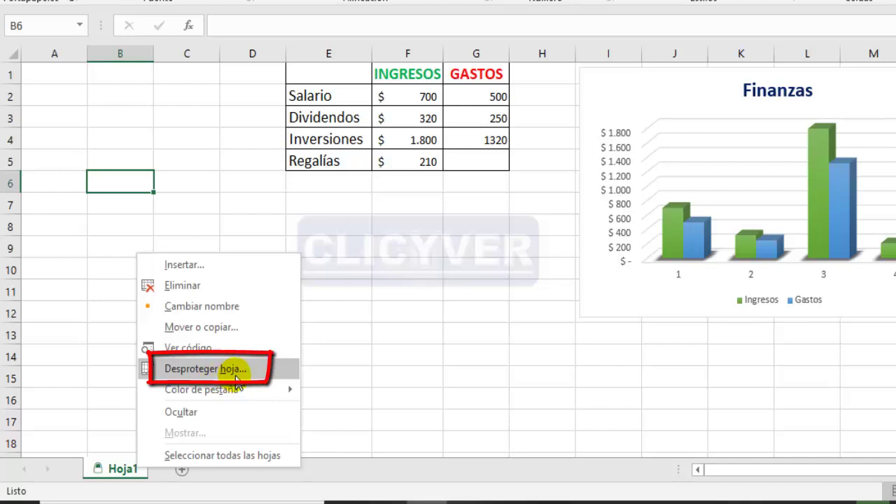
{"action": "left_click", "coordinate": [236, 376]}
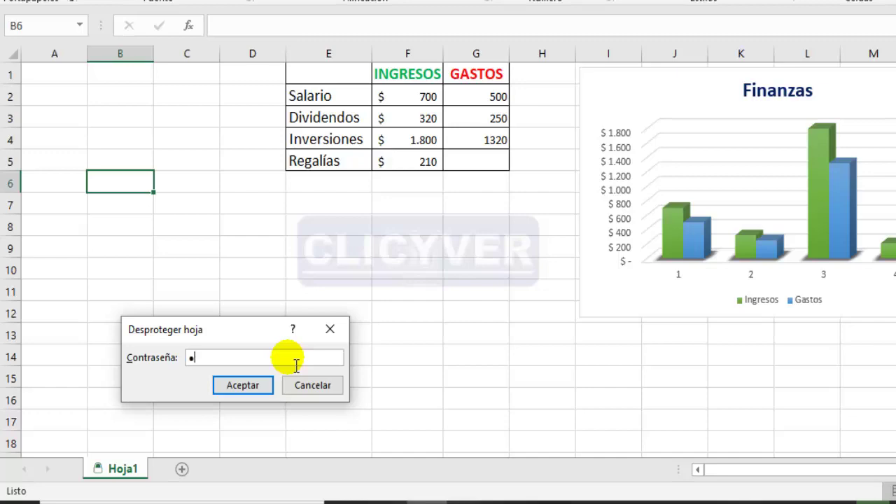
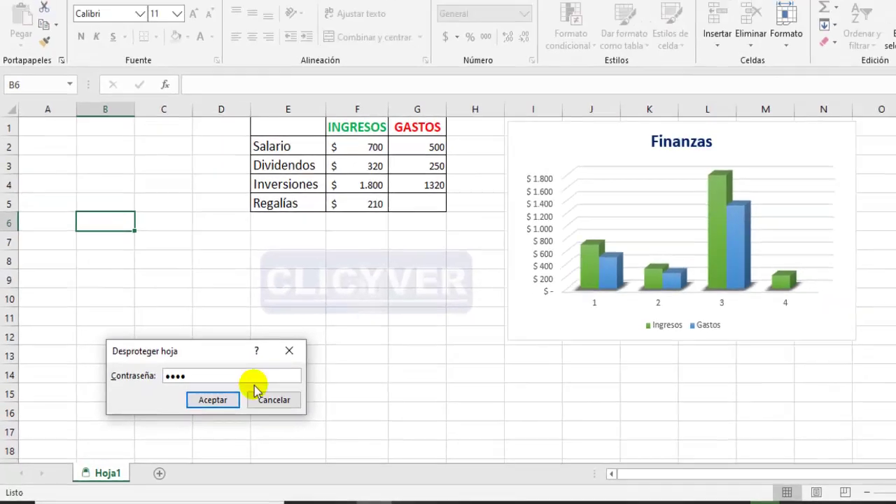
{"action": "left_click", "coordinate": [224, 400]}
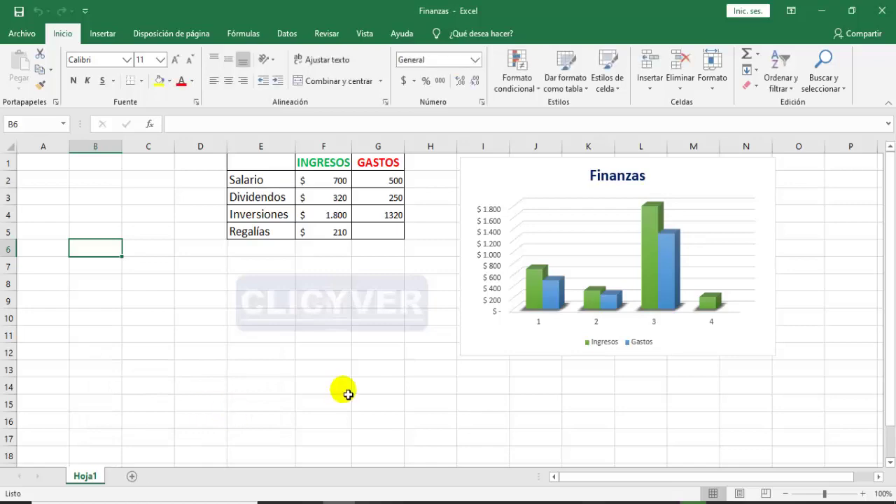
- Move the Finanzas chart slightly lower on the sheet
{"action": "left_click", "coordinate": [594, 268]}
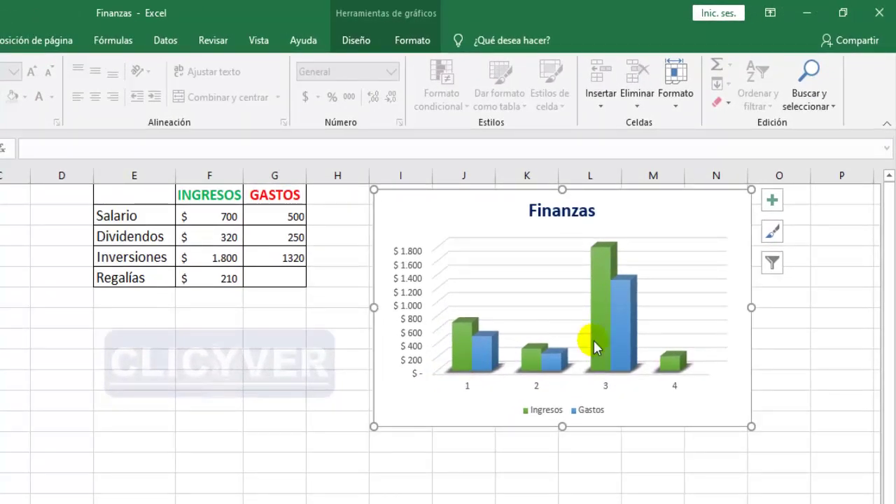
{"action": "left_click", "coordinate": [594, 340]}
{"action": "left_click", "coordinate": [544, 302]}
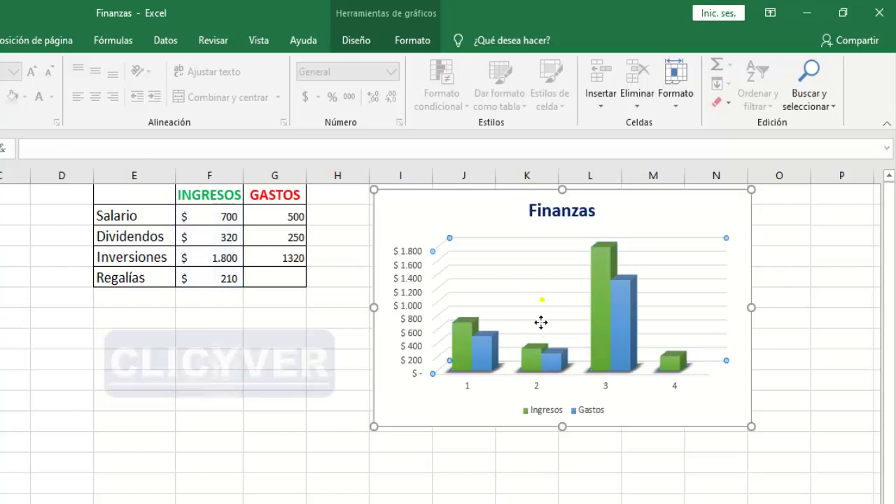
{"action": "left_click_drag", "start_coordinate": [380, 357], "coordinate": [382, 376]}
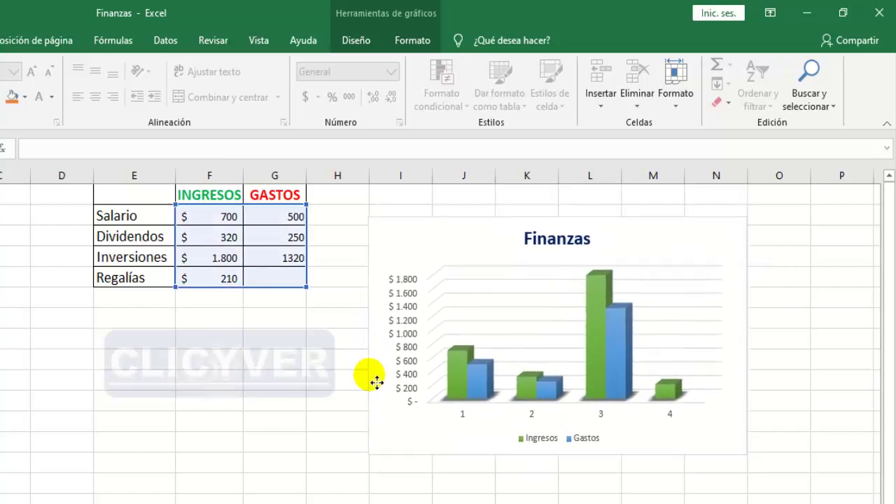
{"action": "left_click", "coordinate": [335, 316]}
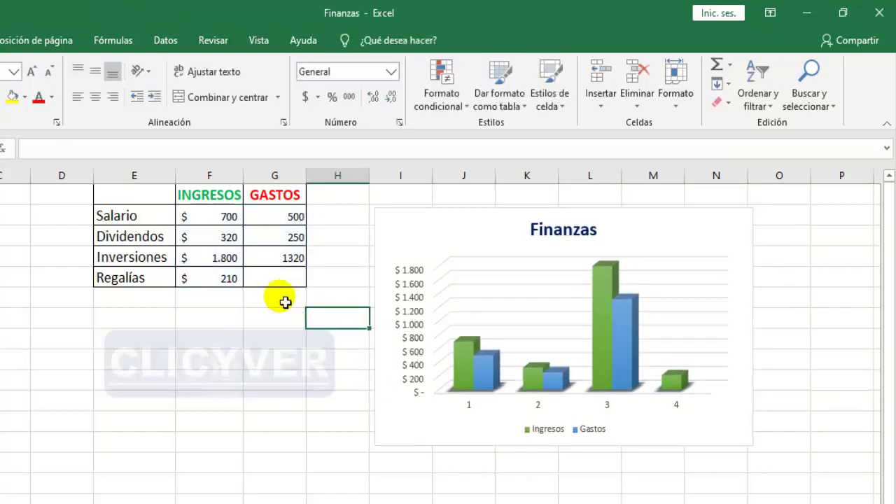
- Change the Dividendos expense in cell G3 to 350
{"action": "left_click", "coordinate": [292, 237]}
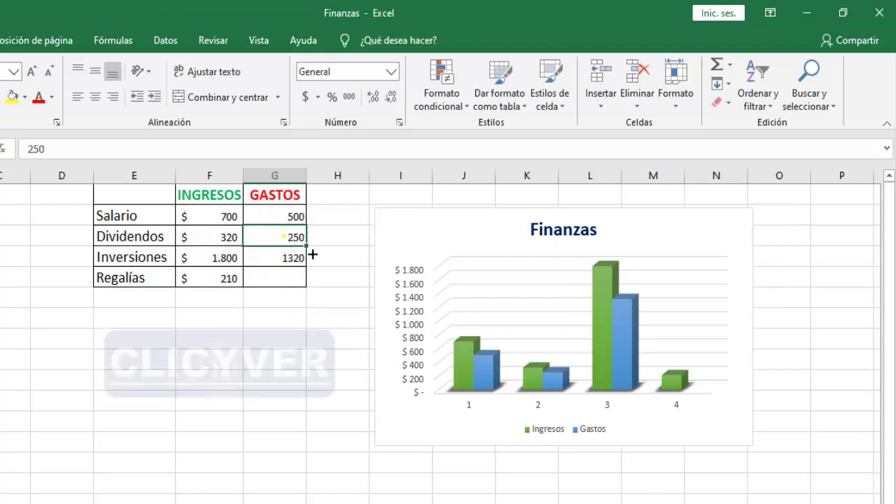
{"action": "type", "text": "35"}
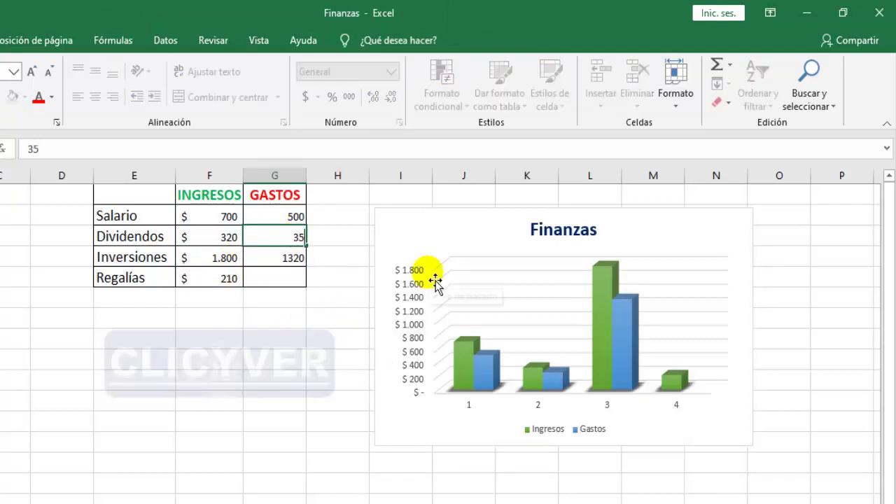
{"action": "type", "text": "0"}
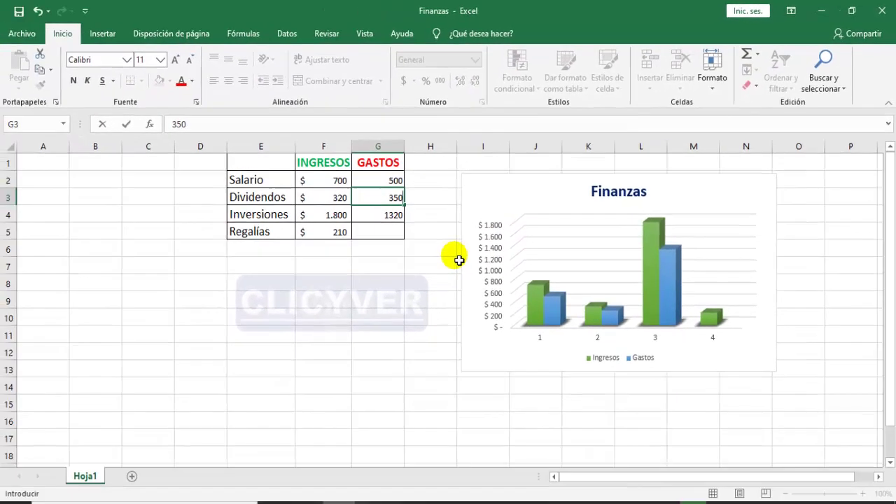
{"action": "key", "text": "Return"}
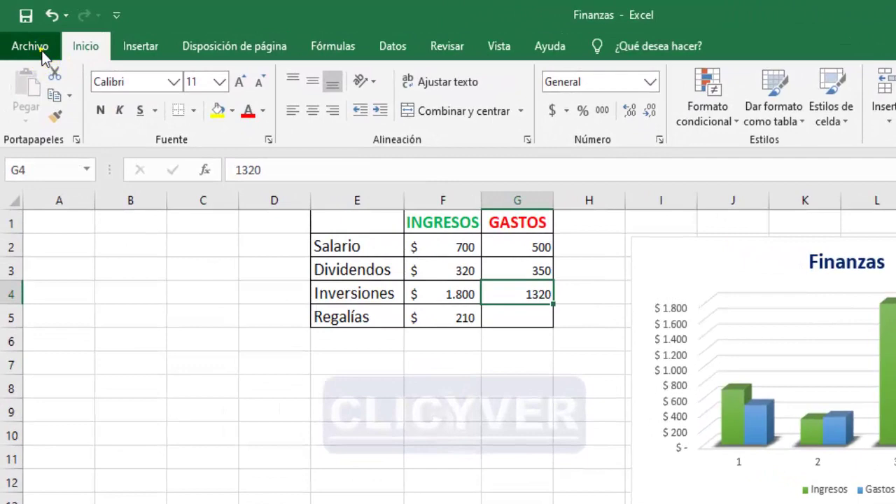
- Start Guardar como for Finanzas, targeting the EXCEL folder on the Escritorio
{"action": "left_click", "coordinate": [31, 46]}
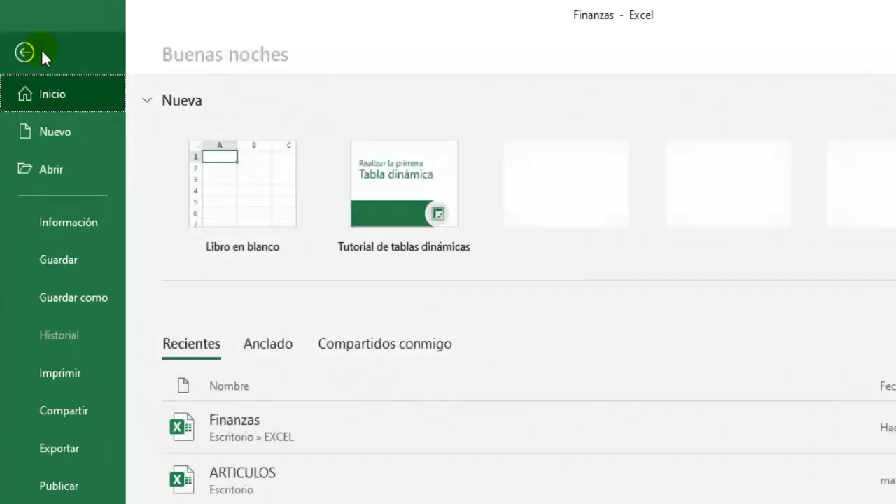
{"action": "left_click", "coordinate": [112, 309]}
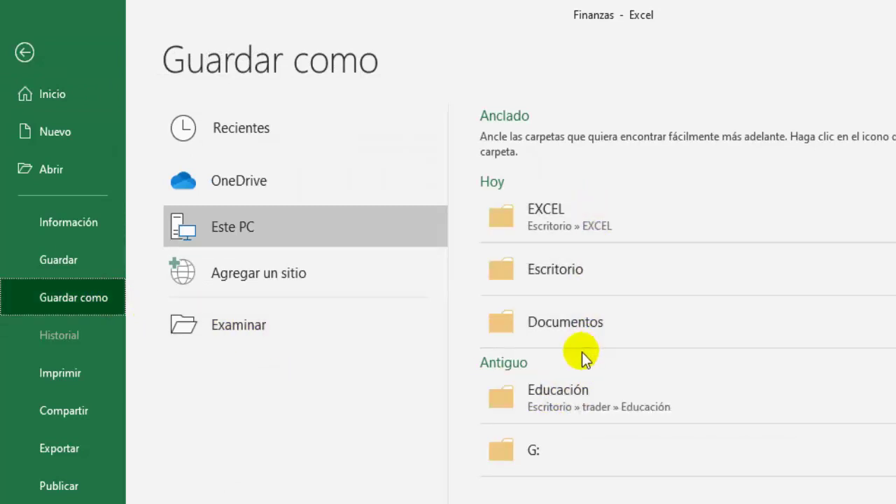
{"action": "left_click", "coordinate": [565, 219]}
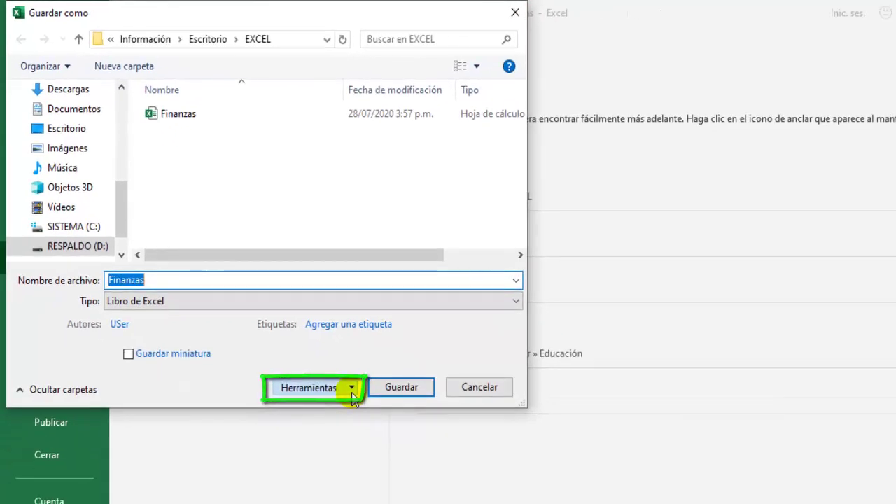
- Choose Herramientas > Opciones generales in the Guardar como dialog
{"action": "left_click", "coordinate": [376, 418]}
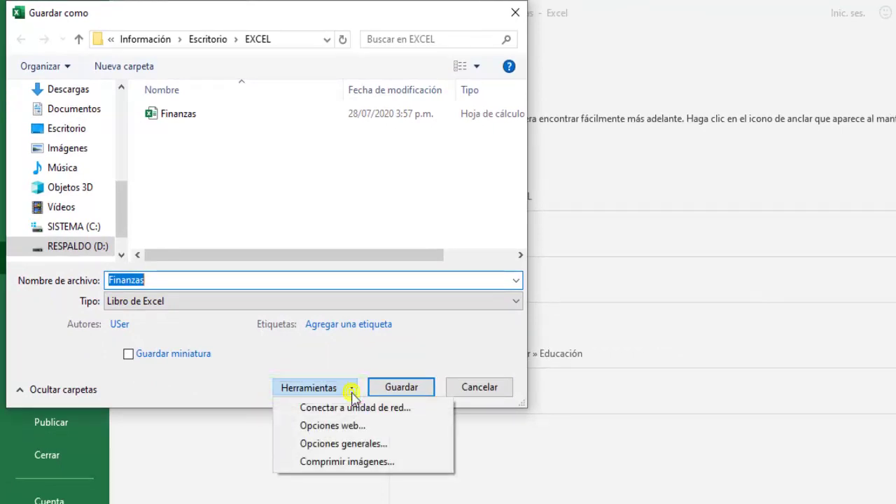
{"action": "left_click", "coordinate": [387, 450]}
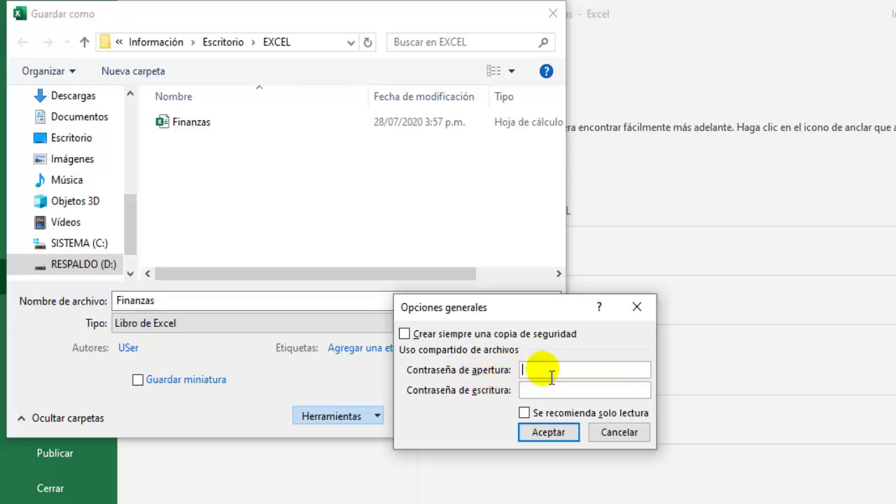
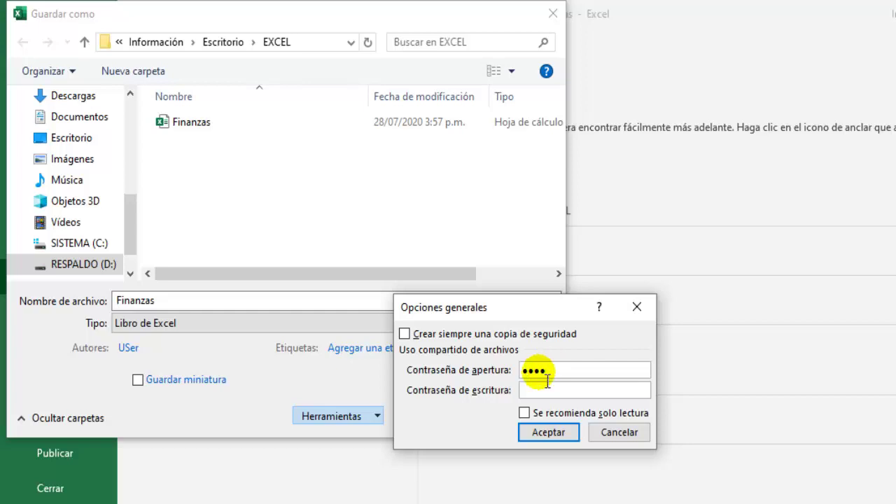
- Set the Finanzas opening password in Contraseña de apertura and confirm it
{"action": "left_click", "coordinate": [548, 434]}
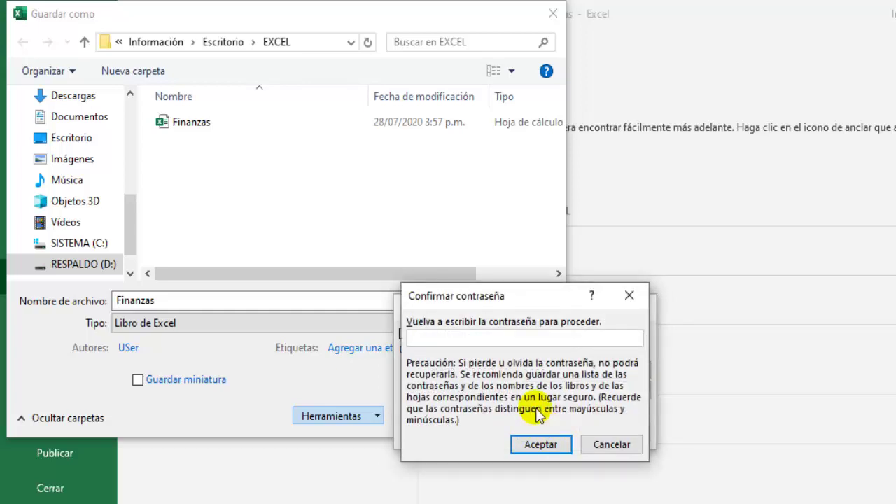
{"action": "left_click", "coordinate": [553, 447]}
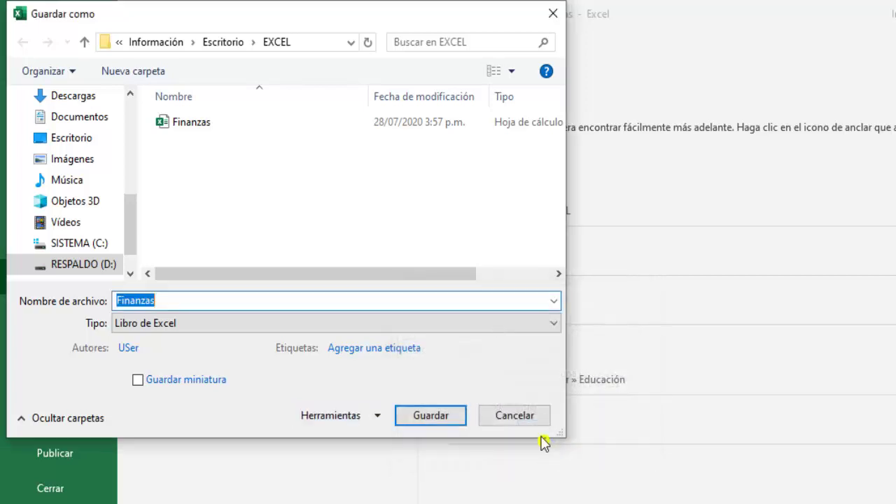
- Save Finanzas to the EXCEL folder, replacing the existing Finanzas.xlsx
{"action": "left_click", "coordinate": [431, 416]}
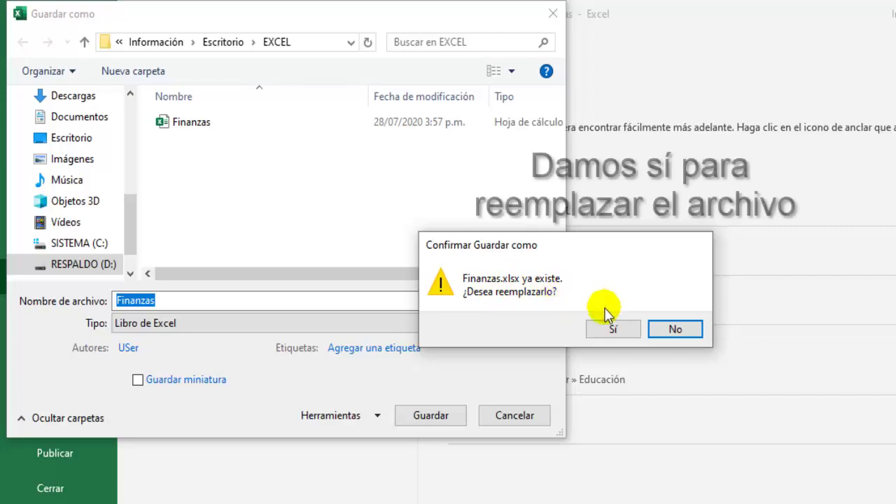
{"action": "left_click", "coordinate": [626, 334]}
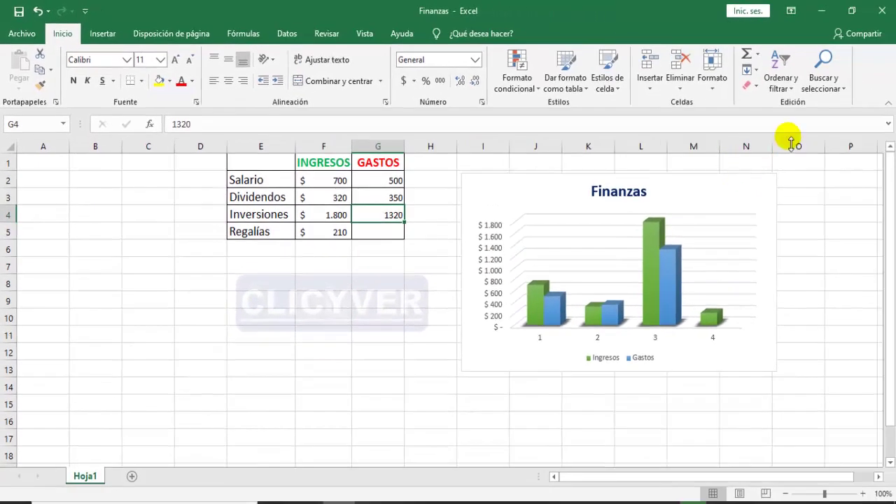
- Close Excel and reopen Finanzas from the EXCEL folder in File Explorer
{"action": "left_click", "coordinate": [880, 11]}
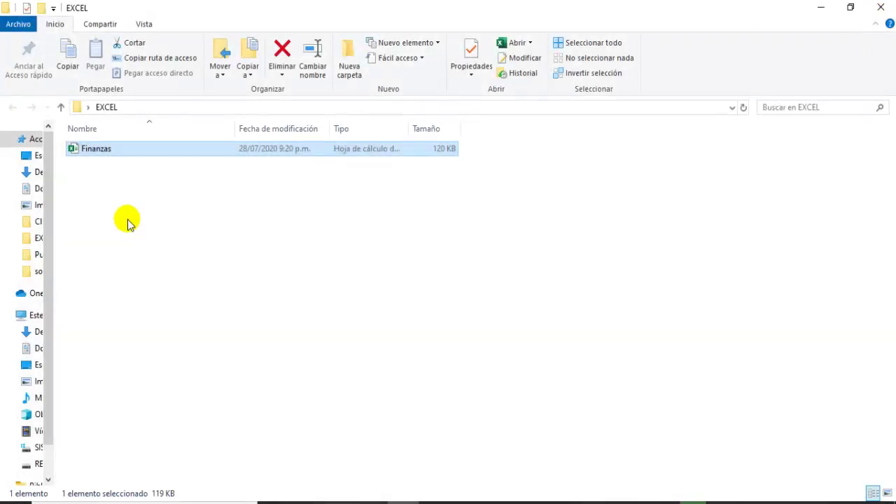
{"action": "left_click", "coordinate": [108, 153]}
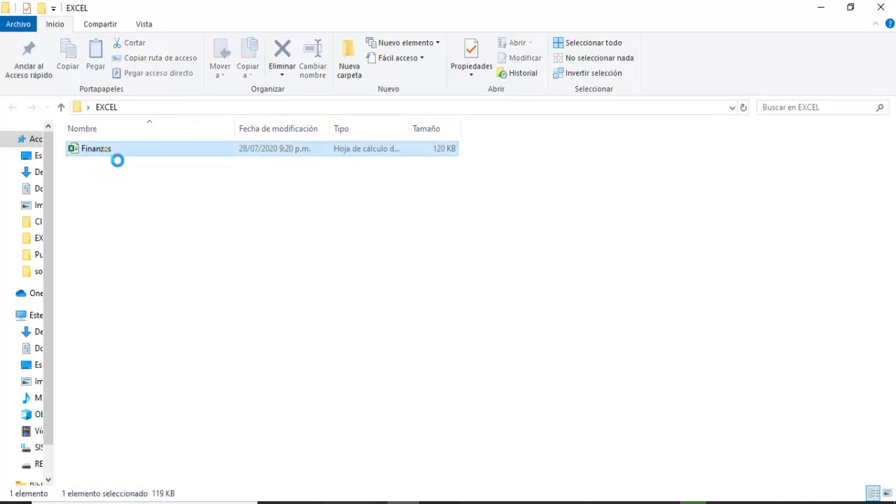
{"action": "double_click", "coordinate": [108, 153]}
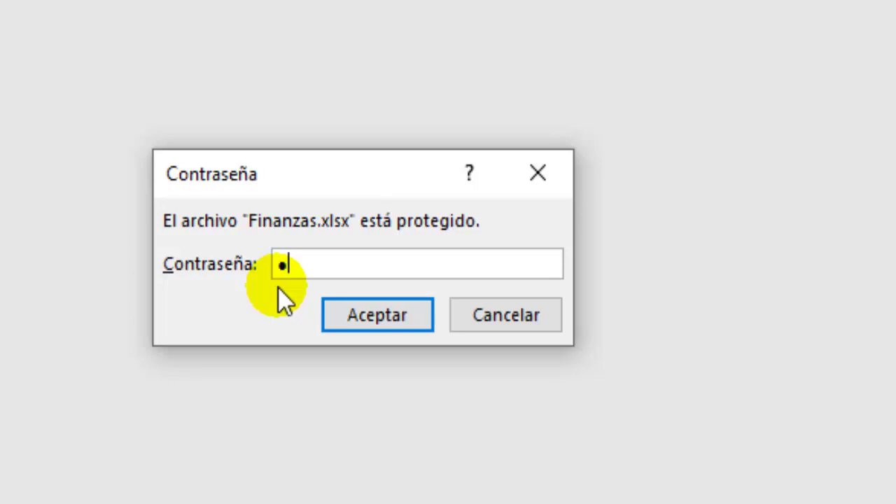
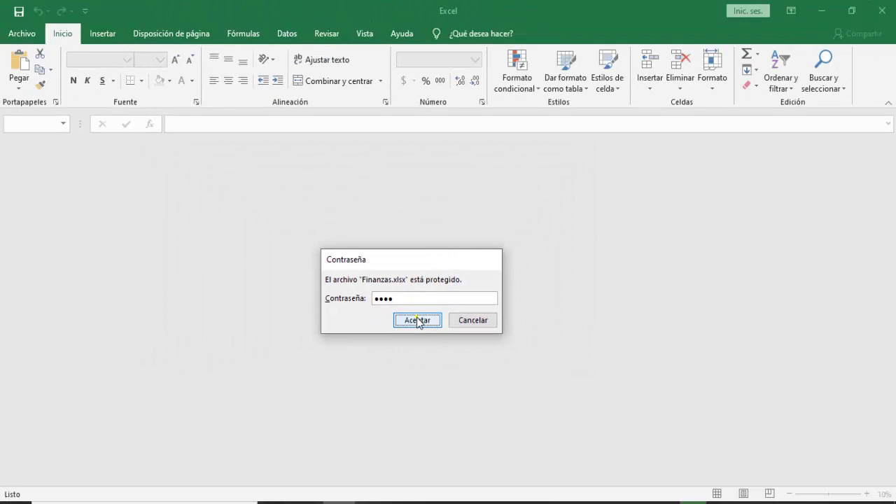
- Enter the workbook's opening password to unlock Finanzas.xlsx
{"action": "left_click", "coordinate": [421, 323]}
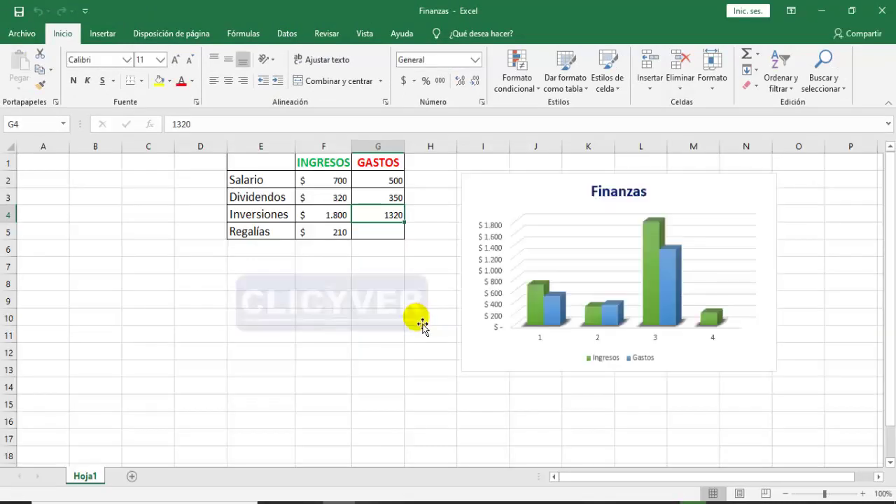
{"action": "left_click", "coordinate": [401, 393]}
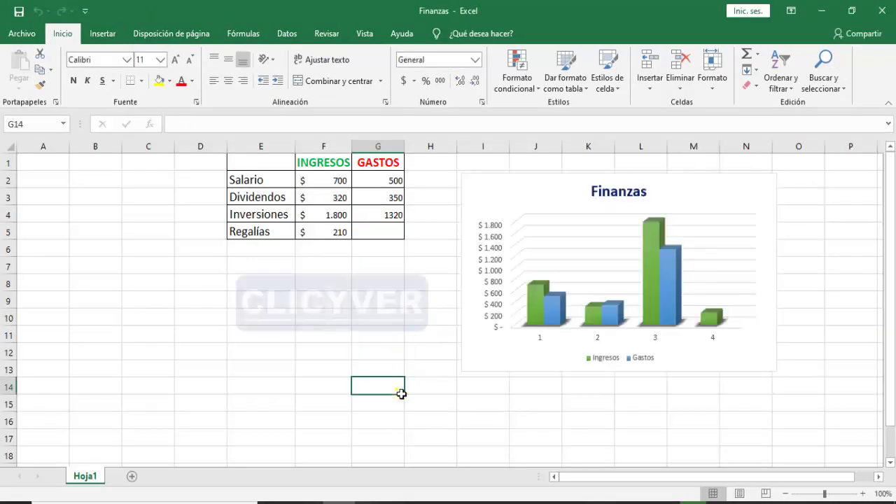